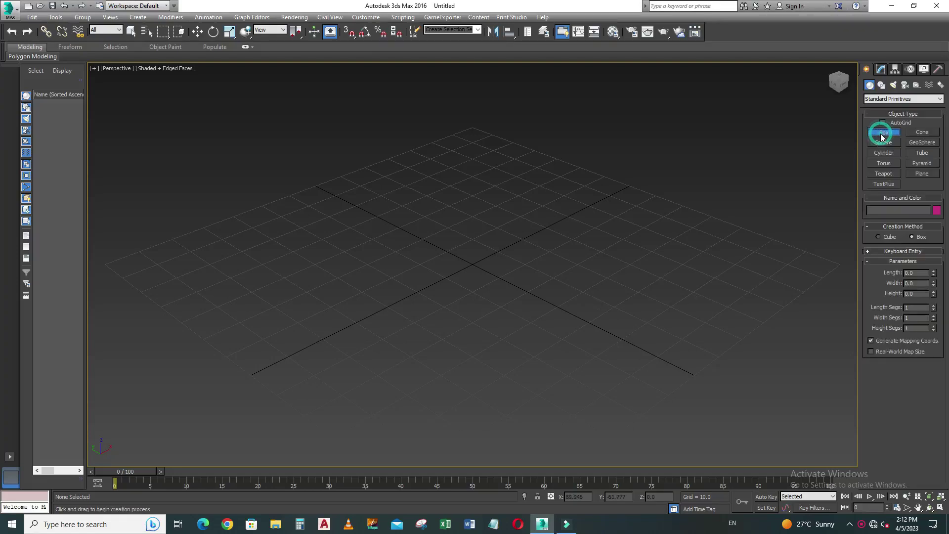
- Draw a box about 141 long and 94 tall, then view it from a low frontal angle
{"action": "scroll", "coordinate": [447, 262], "scroll_direction": "down", "scroll_amount": 4}
{"action": "left_click_drag", "start_coordinate": [348, 262], "coordinate": [569, 263]}
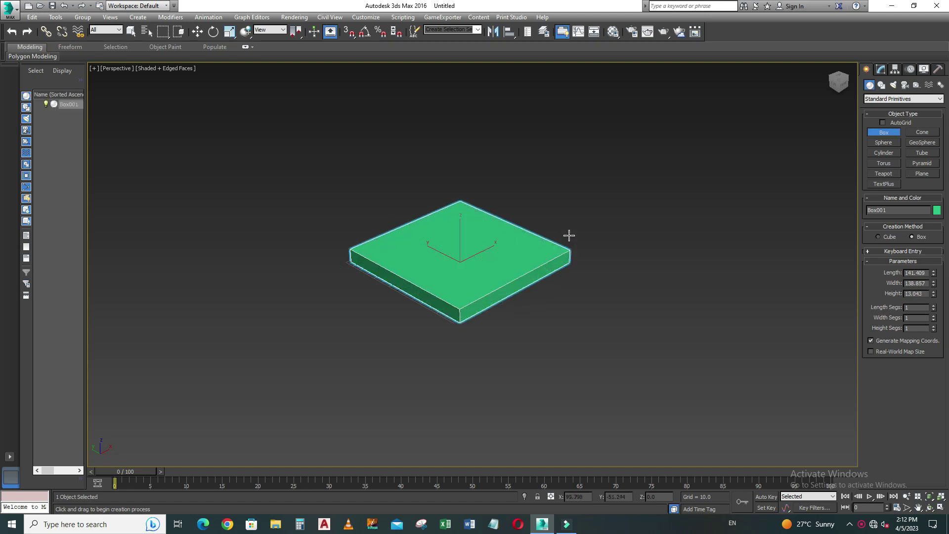
{"action": "left_click", "coordinate": [576, 159]}
{"action": "mouse_move", "coordinate": [555, 236]}
{"action": "middle_mouse_down", "text": "alt"}
{"action": "mouse_move", "coordinate": [637, 351]}
{"action": "mouse_move", "coordinate": [594, 335]}
{"action": "middle_mouse_up", "text": "alt"}
{"action": "key", "text": "alt+w"}
{"action": "key", "text": "alt+w"}
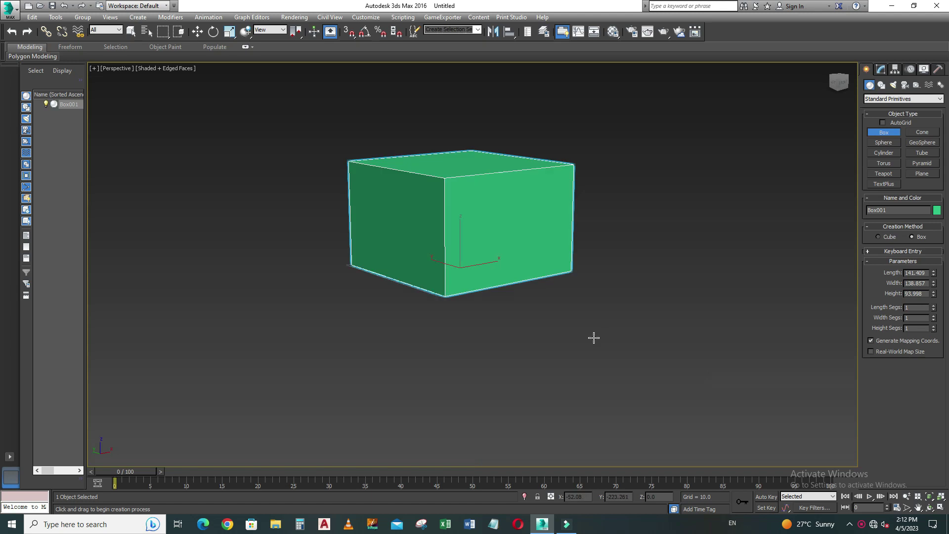
{"action": "scroll", "coordinate": [556, 233], "scroll_direction": "up", "scroll_amount": 5}
- Set Box001's Height to 96, Width to 144 and Length to 144
{"action": "key", "text": "z"}
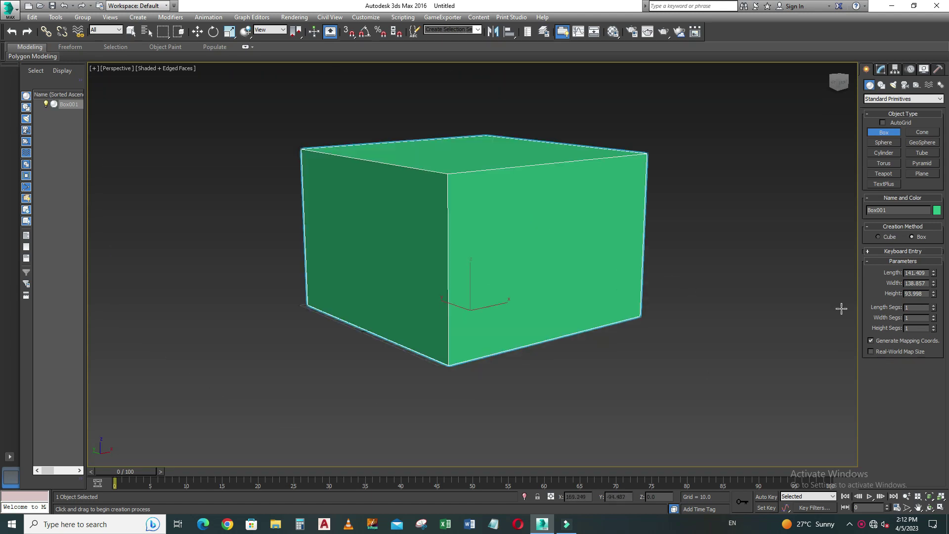
{"action": "double_click", "coordinate": [924, 293]}
{"action": "type", "text": "96"}
{"action": "key", "text": "Return"}
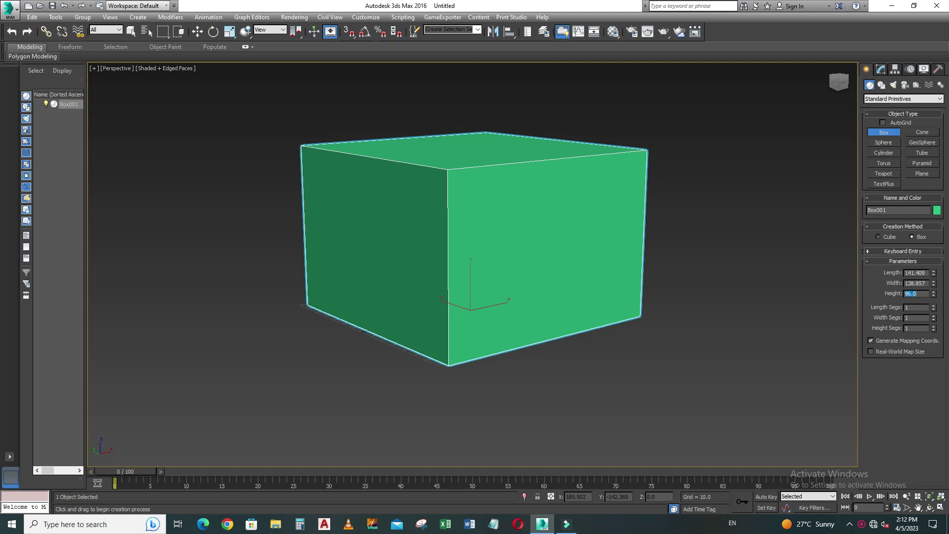
{"action": "double_click", "coordinate": [924, 283]}
{"action": "type", "text": "144"}
{"action": "key", "text": "Return"}
{"action": "double_click", "coordinate": [920, 273]}
{"action": "type", "text": "1"}
{"action": "key", "text": "Return"}
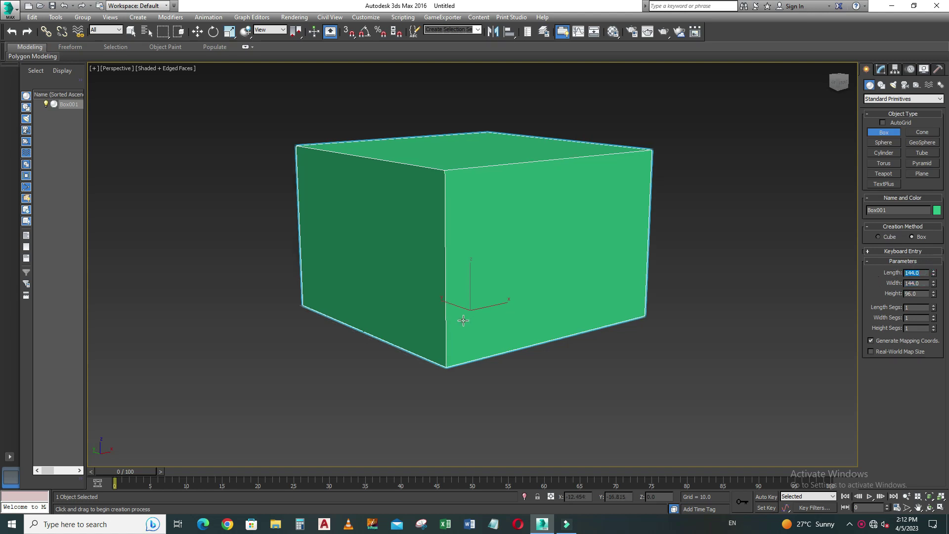
- Change the box's object colour from green to a light blue
{"action": "left_click", "coordinate": [936, 211]}
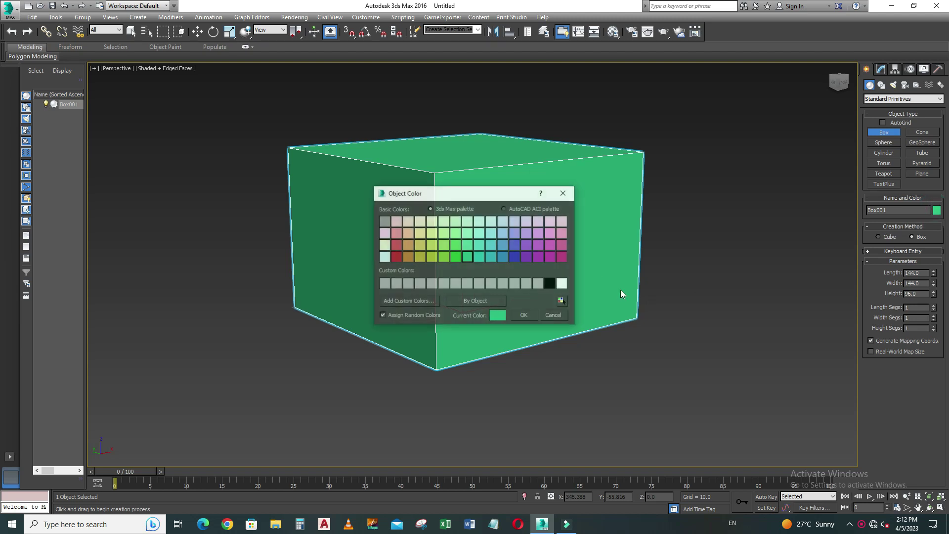
{"action": "left_click", "coordinate": [504, 236]}
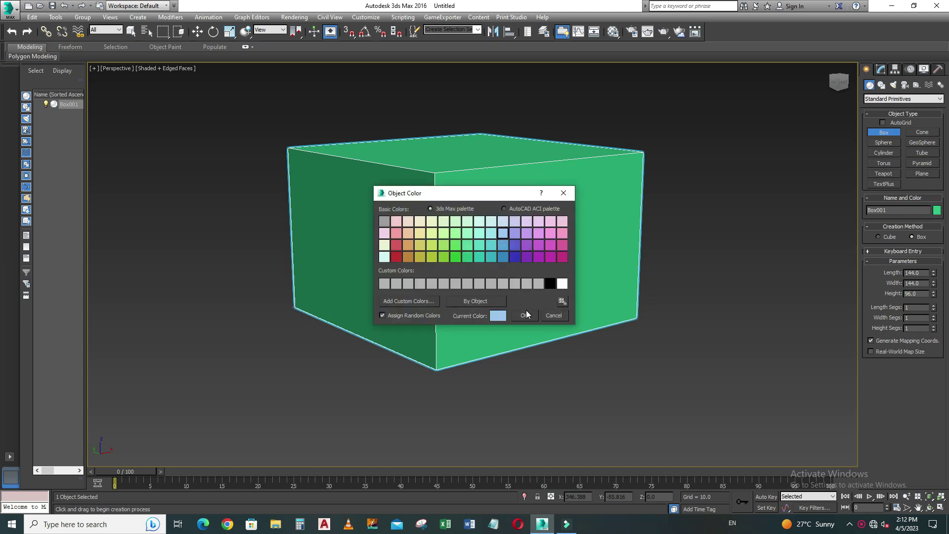
{"action": "left_click", "coordinate": [524, 315]}
{"action": "scroll", "coordinate": [530, 290], "scroll_direction": "up", "scroll_amount": 2}
{"action": "scroll", "coordinate": [532, 280], "scroll_direction": "up", "scroll_amount": 3}
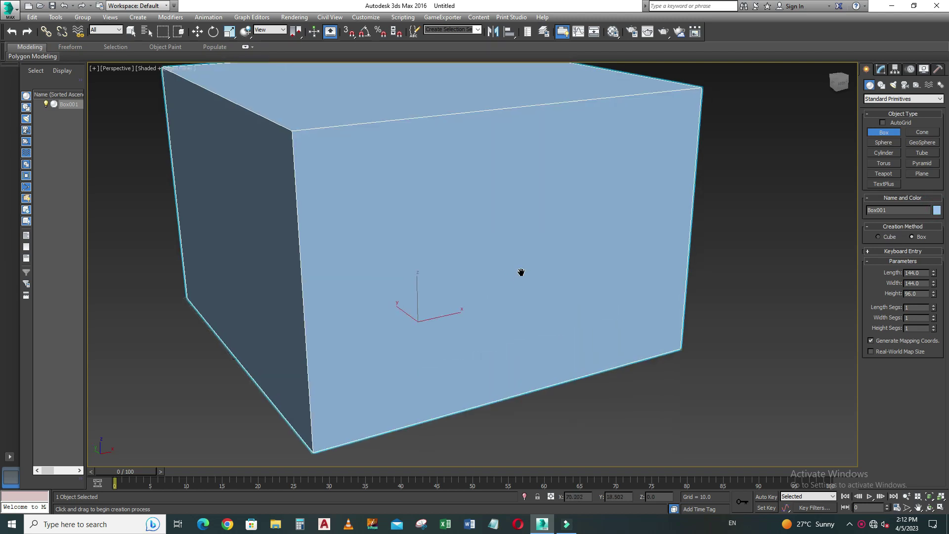
{"action": "scroll", "coordinate": [521, 272], "scroll_direction": "up", "scroll_amount": 2}
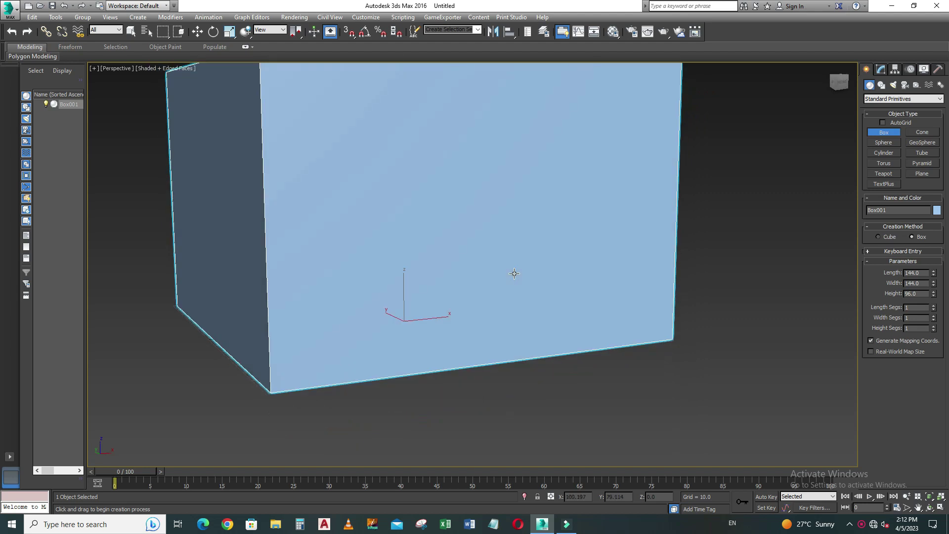
- Replace the box colour with a paler grey-blue swatch
{"action": "left_click", "coordinate": [937, 211]}
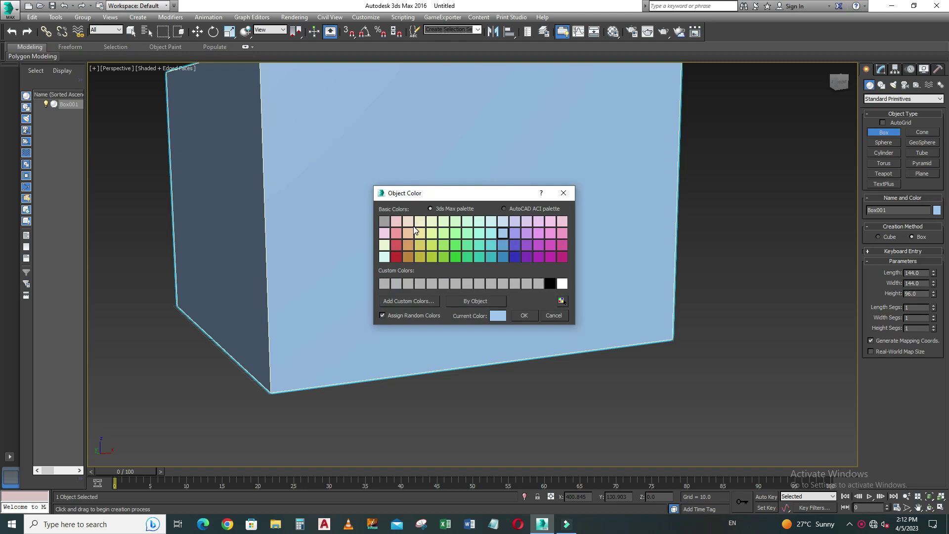
{"action": "left_click", "coordinate": [504, 222]}
{"action": "left_click", "coordinate": [523, 316]}
{"action": "middle_click_drag", "start_coordinate": [505, 302], "coordinate": [491, 307]}
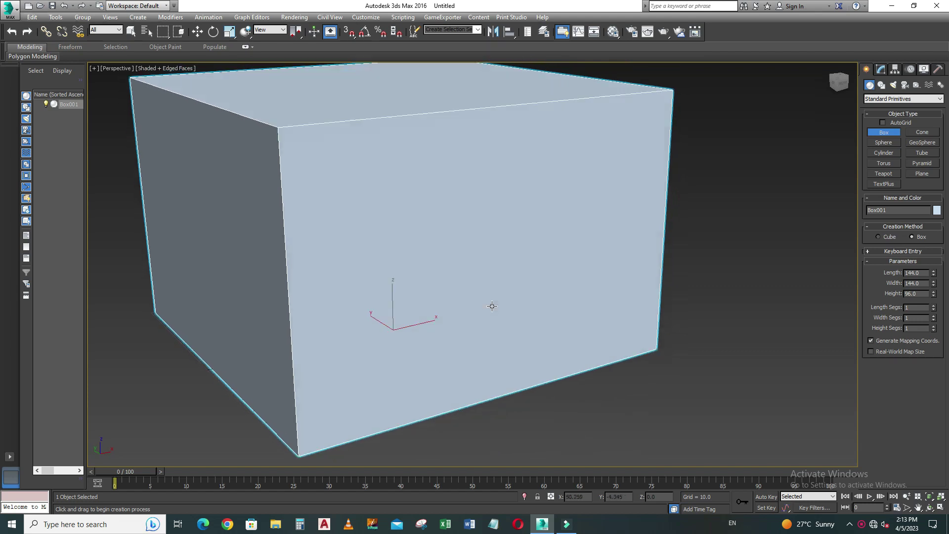
- Convert Box001 to an Editable Poly and select its top and bottom front edges
{"action": "right_click", "coordinate": [432, 207]}
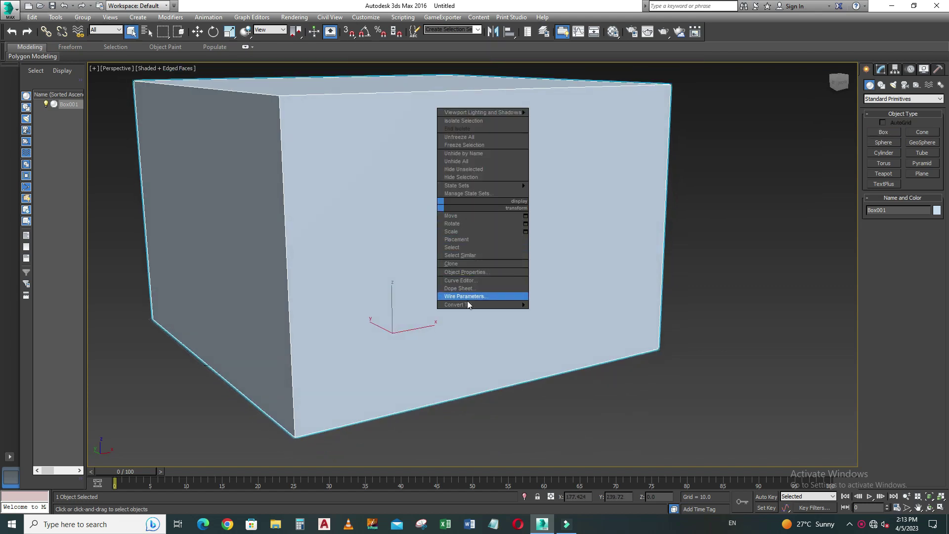
{"action": "mouse_move", "coordinate": [482, 305]}
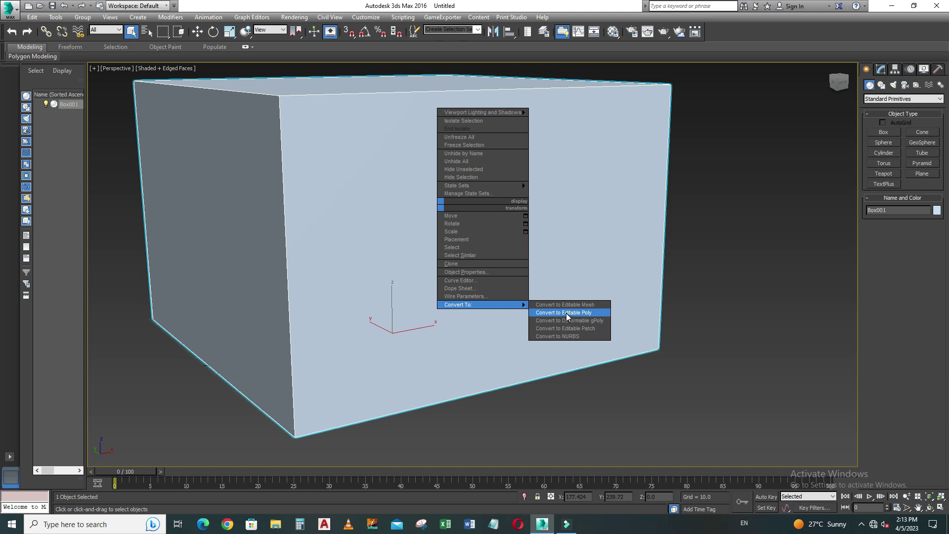
{"action": "left_click", "coordinate": [565, 313]}
{"action": "left_click", "coordinate": [889, 209]}
{"action": "middle_click_drag", "start_coordinate": [488, 272], "coordinate": [485, 274], "text": "alt"}
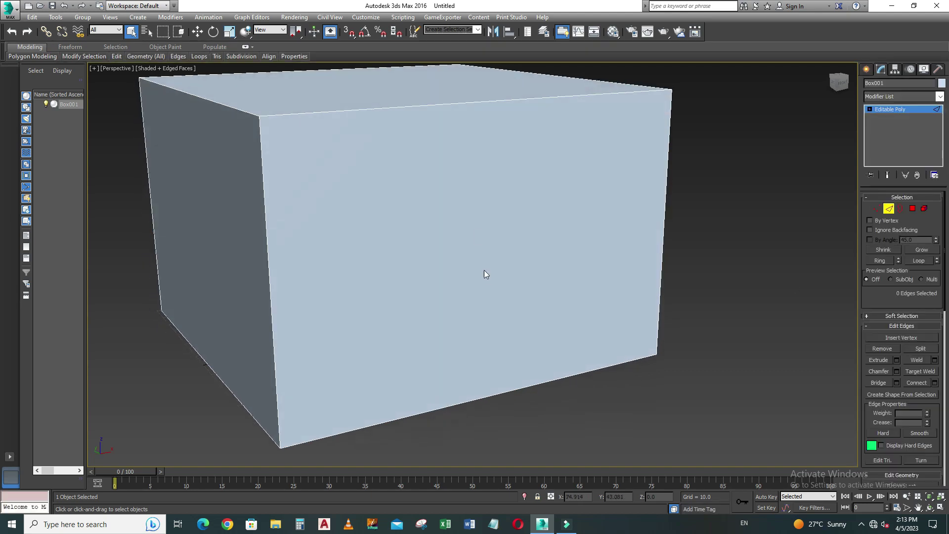
{"action": "left_click", "coordinate": [465, 102]}
{"action": "left_click", "coordinate": [522, 387], "text": "ctrl"}
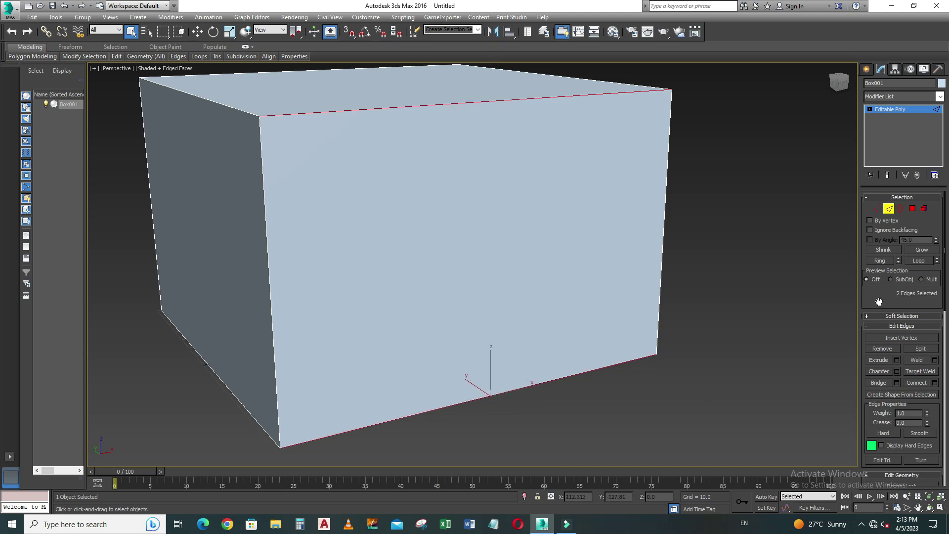
{"action": "left_click_drag", "start_coordinate": [884, 304], "coordinate": [882, 232]}
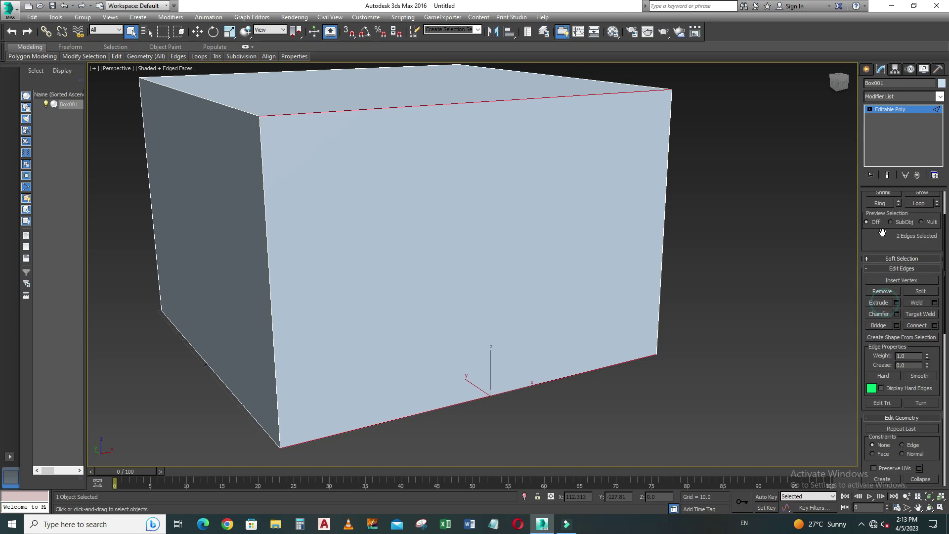
- Connect the top and bottom front edges with 2 vertical edges at pinch 25
{"action": "left_click", "coordinate": [934, 325]}
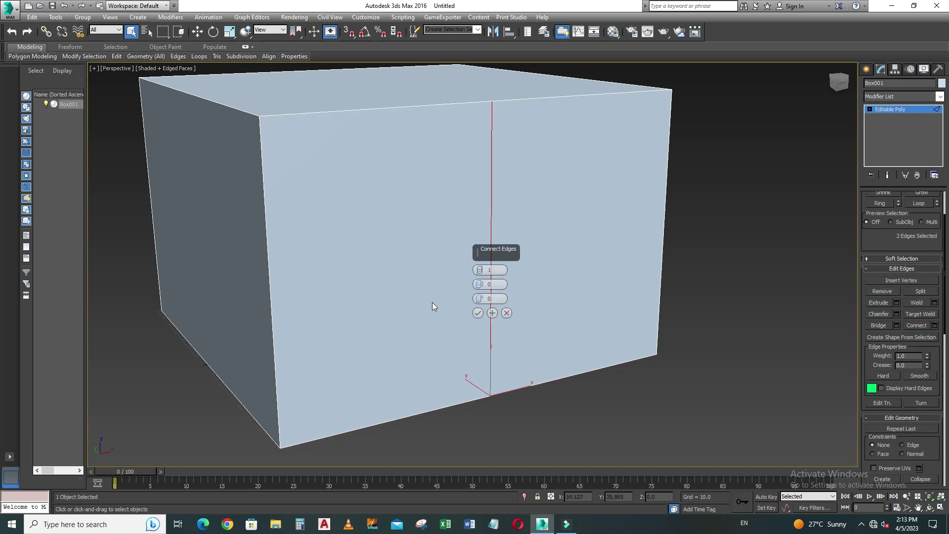
{"action": "left_click_drag", "start_coordinate": [479, 270], "coordinate": [479, 266]}
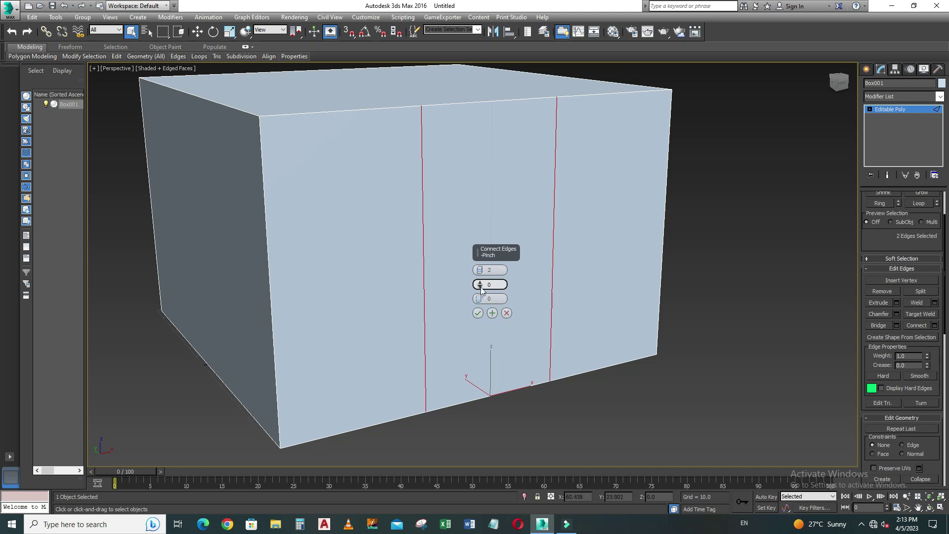
{"action": "left_click_drag", "start_coordinate": [478, 284], "coordinate": [478, 233]}
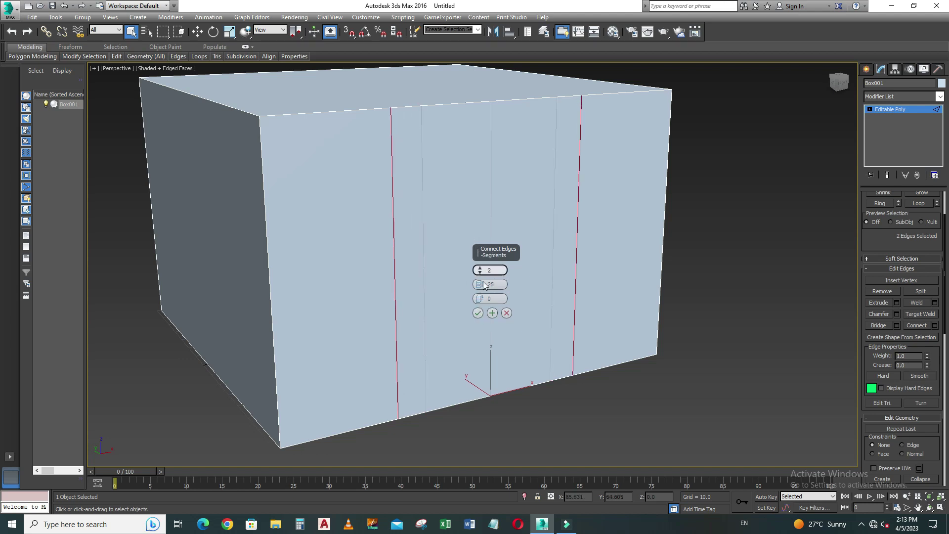
{"action": "mouse_move", "coordinate": [464, 366]}
{"action": "middle_mouse_down", "text": "alt"}
{"action": "mouse_move", "coordinate": [435, 357]}
{"action": "mouse_move", "coordinate": [447, 358]}
{"action": "middle_mouse_up", "text": "alt"}
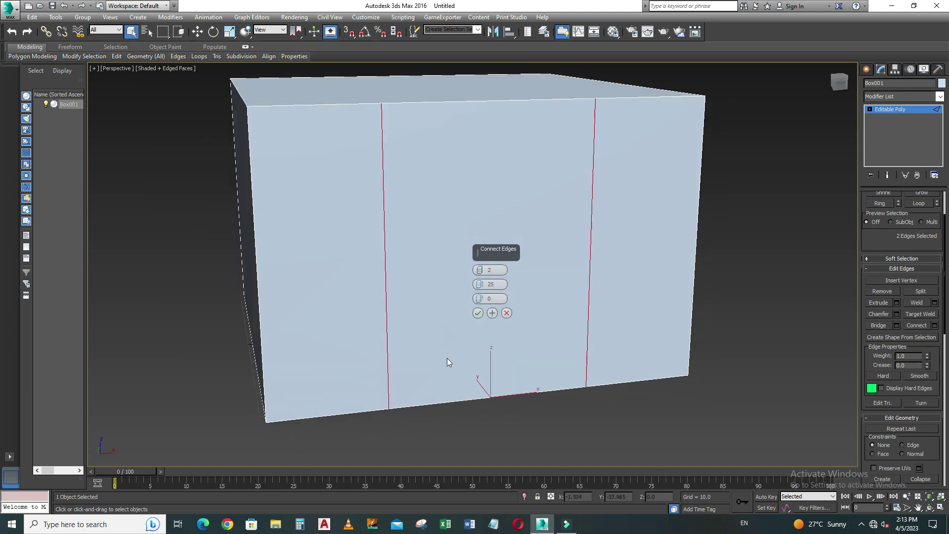
{"action": "left_click", "coordinate": [480, 312]}
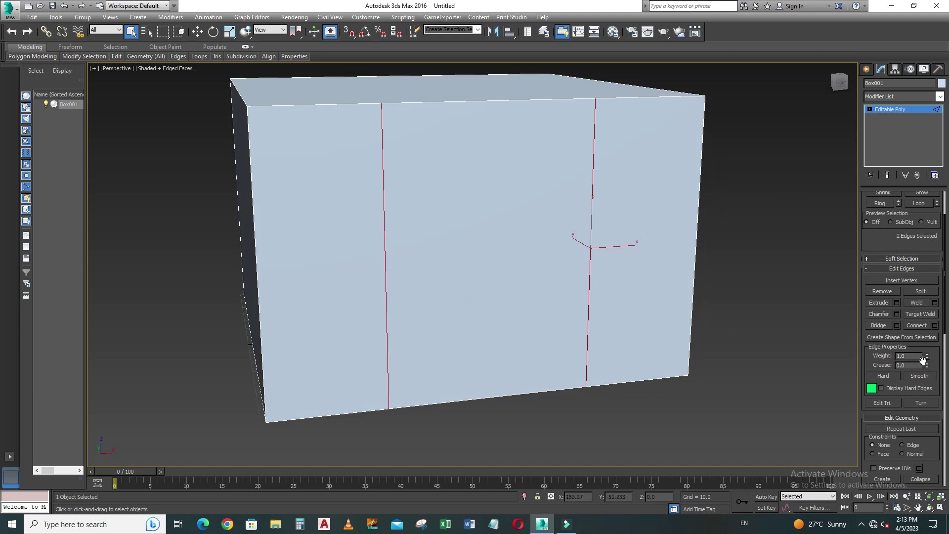
- Connect the two vertical edges with 2 horizontal edges at pinch 60
{"action": "left_click", "coordinate": [935, 326]}
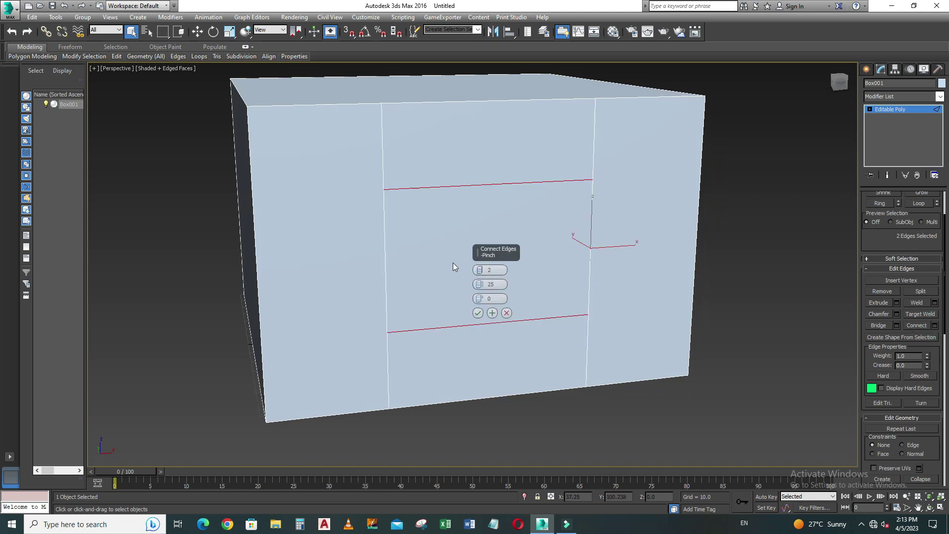
{"action": "left_click_drag", "start_coordinate": [481, 285], "coordinate": [479, 214]}
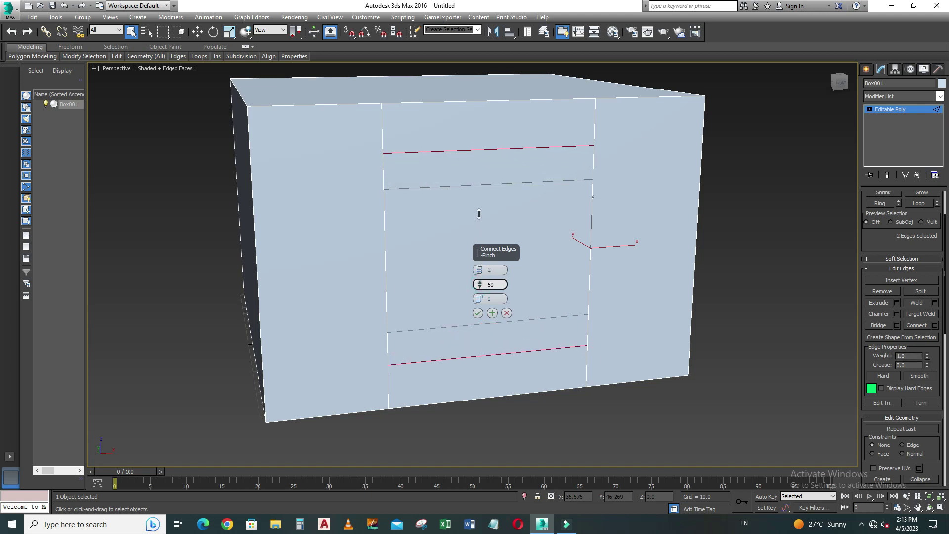
{"action": "left_click", "coordinate": [477, 313]}
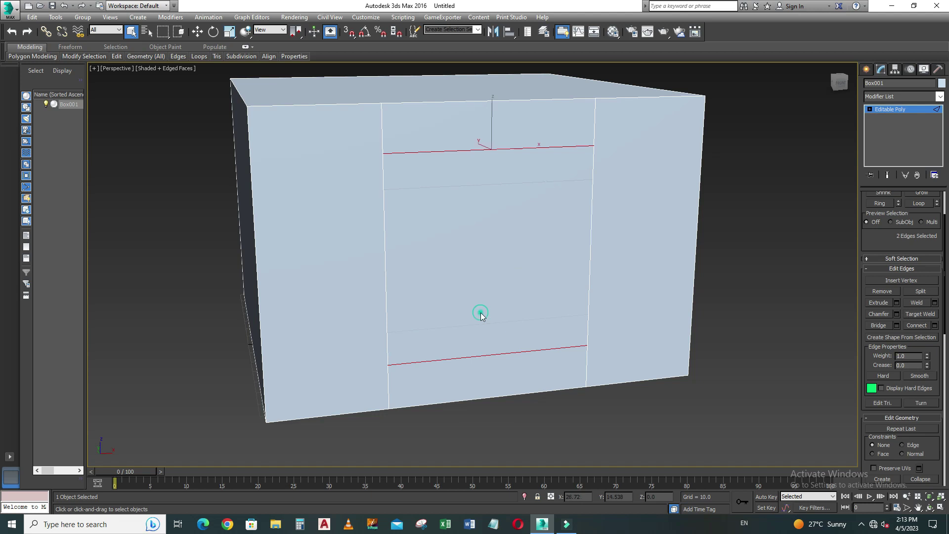
- Move the two horizontal edges slightly down on Z
{"action": "left_click", "coordinate": [197, 31]}
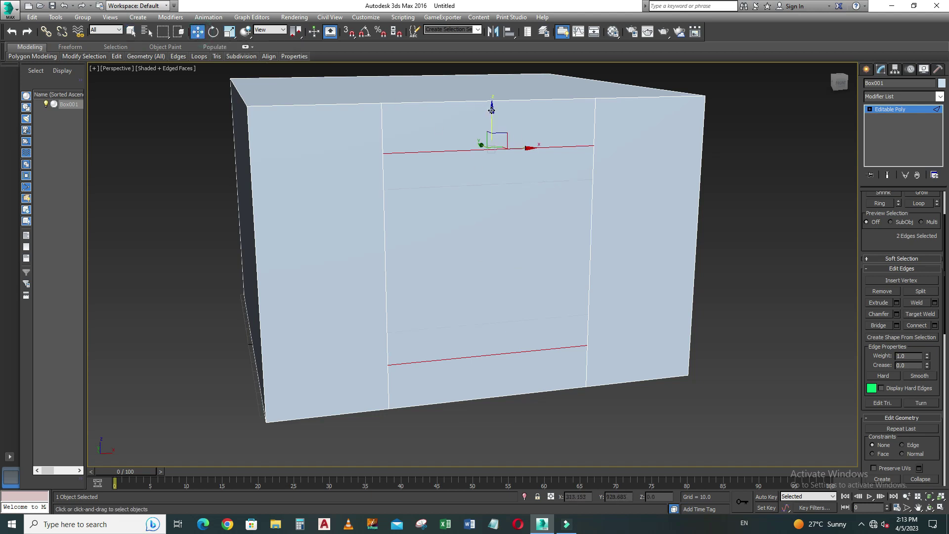
{"action": "left_click_drag", "start_coordinate": [492, 109], "coordinate": [493, 135]}
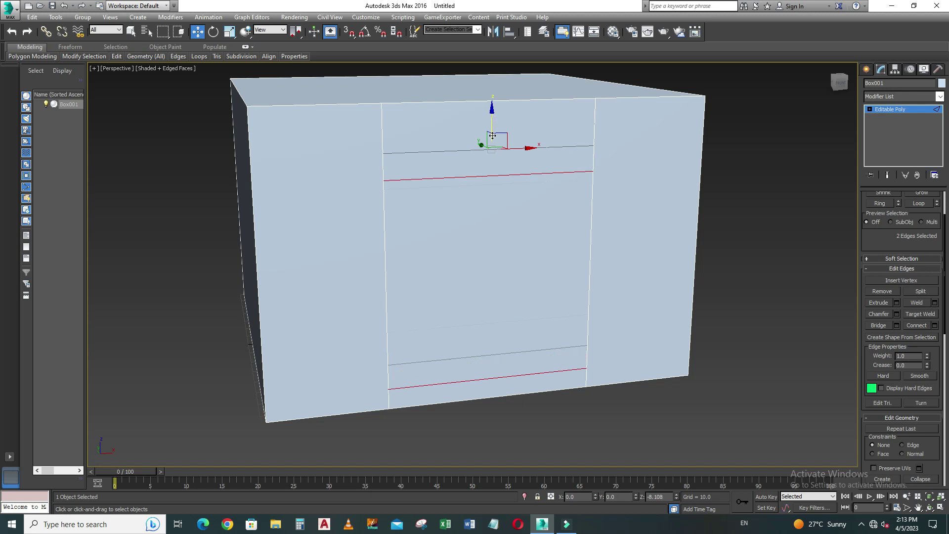
{"action": "mouse_move", "coordinate": [488, 268]}
{"action": "middle_mouse_down", "text": "alt"}
{"action": "mouse_move", "coordinate": [503, 312]}
{"action": "mouse_move", "coordinate": [470, 305]}
{"action": "mouse_move", "coordinate": [478, 305]}
{"action": "middle_mouse_up", "text": "alt"}
{"action": "left_click_drag", "start_coordinate": [879, 245], "coordinate": [877, 350]}
- Select the central window polygon and extrude it -2 into the wall
{"action": "left_click", "coordinate": [913, 208]}
{"action": "left_click", "coordinate": [478, 300]}
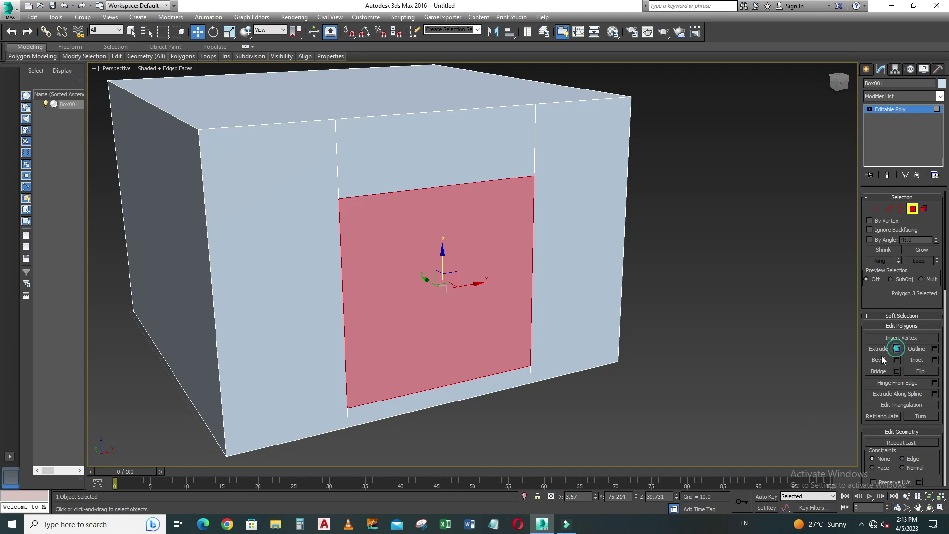
{"action": "left_click", "coordinate": [897, 349]}
{"action": "double_click", "coordinate": [502, 285]}
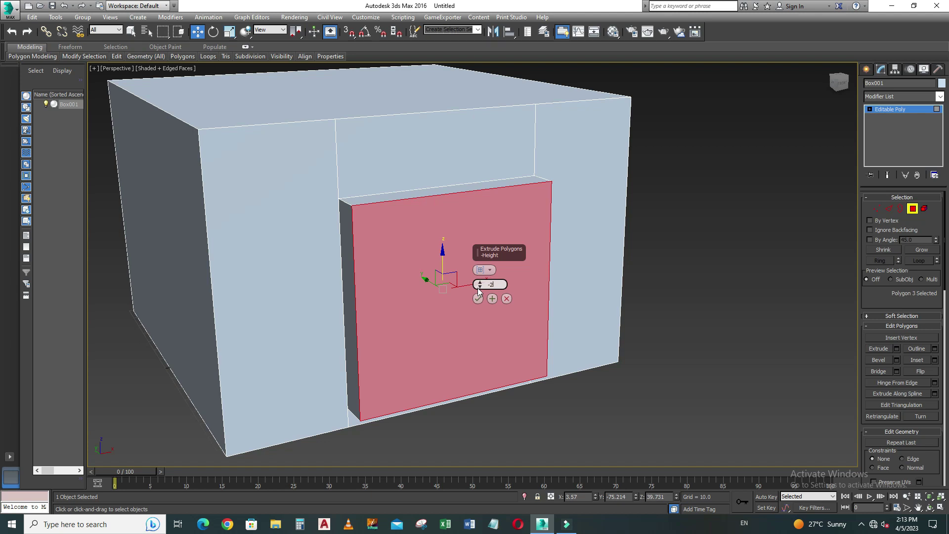
{"action": "type", "text": "2"}
{"action": "key", "text": "Return"}
{"action": "left_click", "coordinate": [478, 299]}
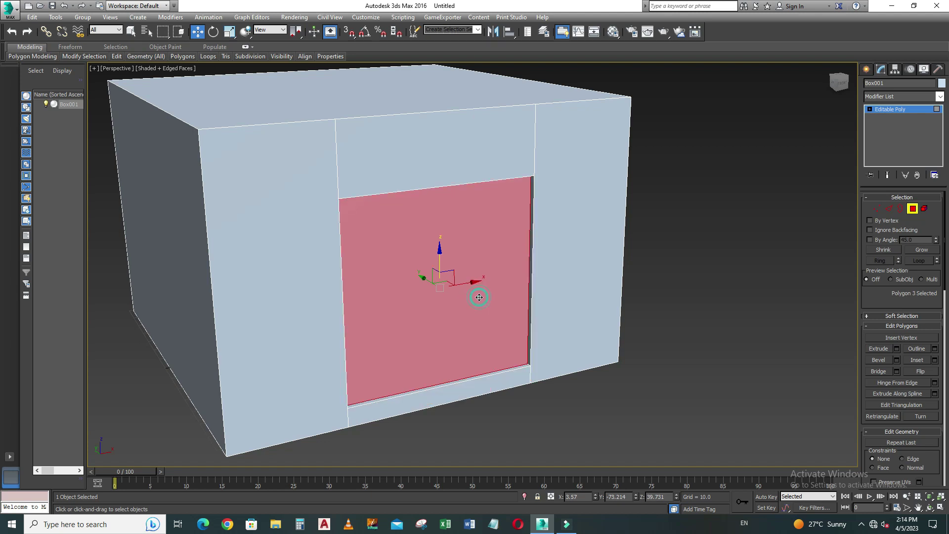
{"action": "scroll", "coordinate": [474, 296], "scroll_direction": "up", "scroll_amount": 5}
{"action": "scroll", "coordinate": [478, 303], "scroll_direction": "down", "scroll_amount": 3}
{"action": "scroll", "coordinate": [478, 303], "scroll_direction": "down", "scroll_amount": 2}
{"action": "scroll", "coordinate": [470, 297], "scroll_direction": "up", "scroll_amount": 3}
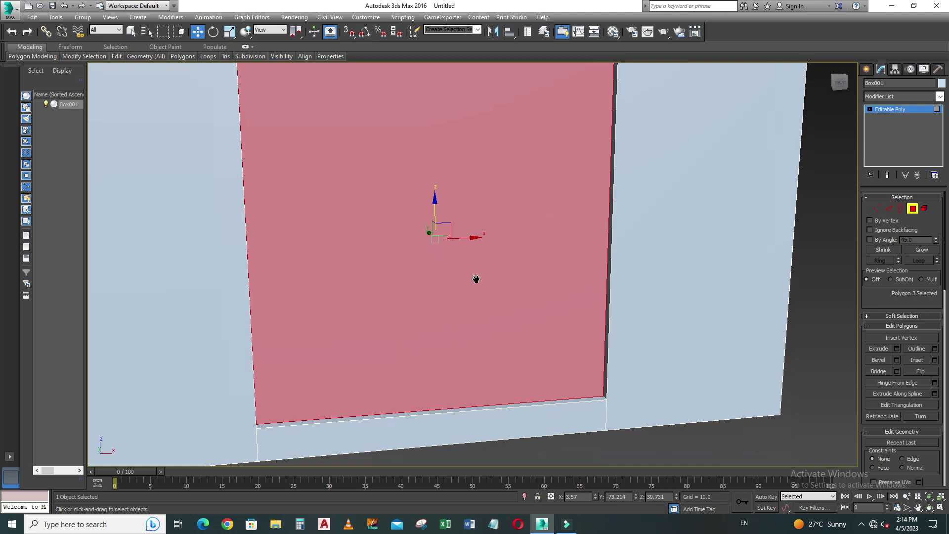
{"action": "scroll", "coordinate": [482, 277], "scroll_direction": "down", "scroll_amount": 1}
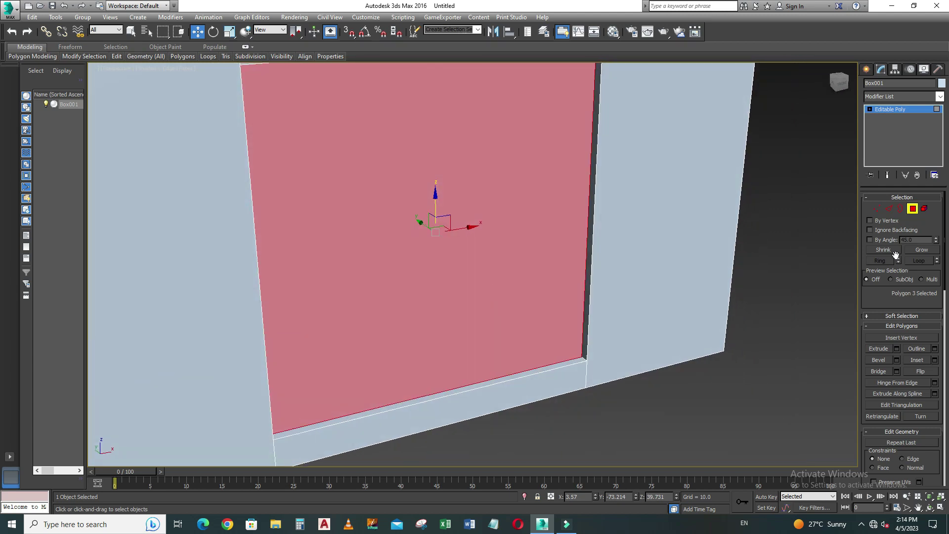
- Connect the recess's top and bottom edges with one centred vertical edge, pinch 0, slide 0
{"action": "left_click", "coordinate": [889, 208]}
{"action": "scroll", "coordinate": [386, 400], "scroll_direction": "down", "scroll_amount": 1}
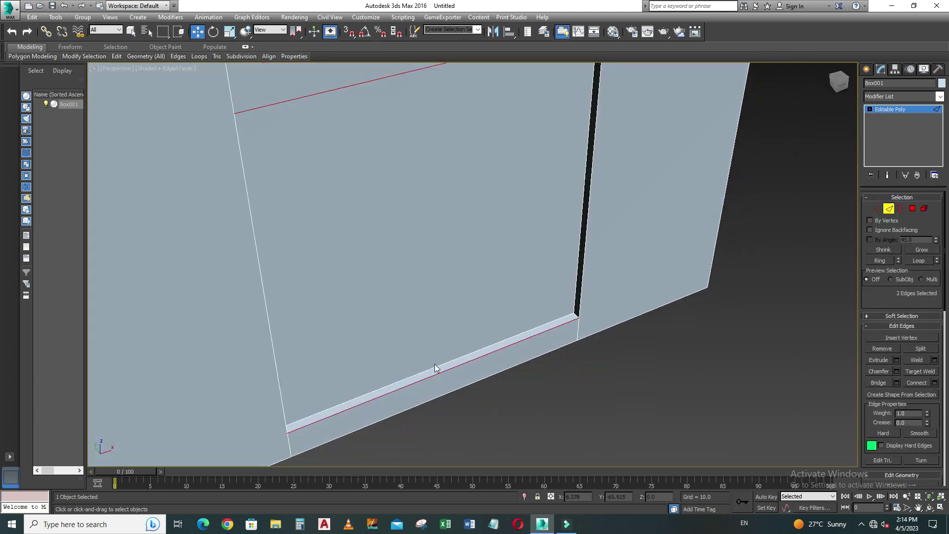
{"action": "scroll", "coordinate": [434, 367], "scroll_direction": "down", "scroll_amount": 3}
{"action": "mouse_move", "coordinate": [417, 364]}
{"action": "middle_mouse_down", "text": "alt"}
{"action": "mouse_move", "coordinate": [408, 322]}
{"action": "mouse_move", "coordinate": [440, 224]}
{"action": "middle_mouse_up", "text": "alt"}
{"action": "scroll", "coordinate": [447, 204], "scroll_direction": "up", "scroll_amount": 3}
{"action": "left_click", "coordinate": [452, 211], "text": "ctrl"}
{"action": "mouse_move", "coordinate": [450, 268]}
{"action": "middle_mouse_down", "text": "alt"}
{"action": "mouse_move", "coordinate": [458, 300]}
{"action": "mouse_move", "coordinate": [451, 272]}
{"action": "mouse_move", "coordinate": [531, 291]}
{"action": "middle_mouse_up", "text": "alt"}
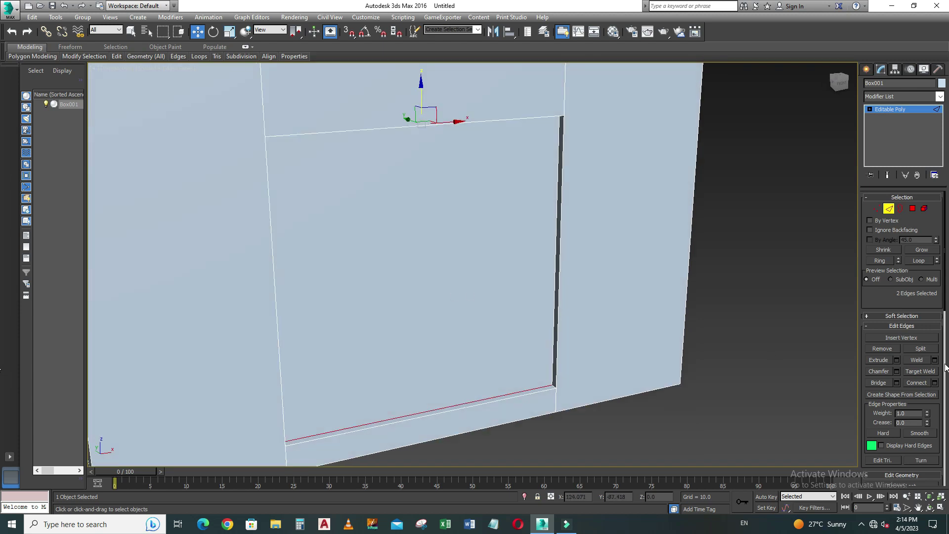
{"action": "left_click", "coordinate": [935, 382]}
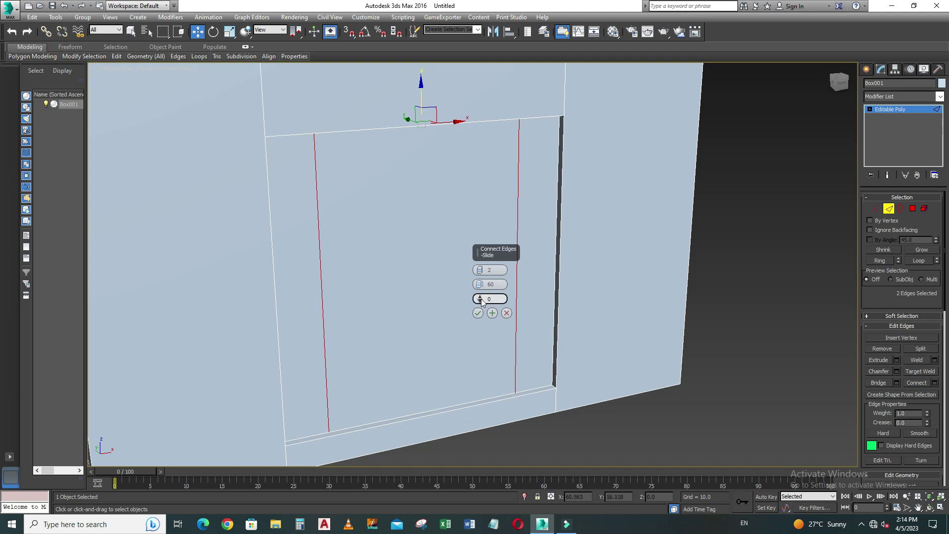
{"action": "right_click", "coordinate": [482, 288]}
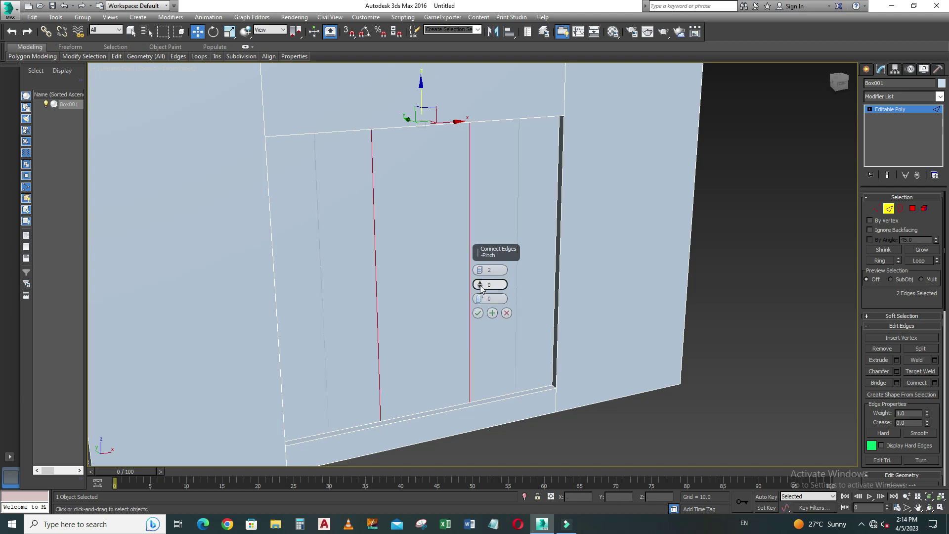
{"action": "right_click", "coordinate": [479, 270]}
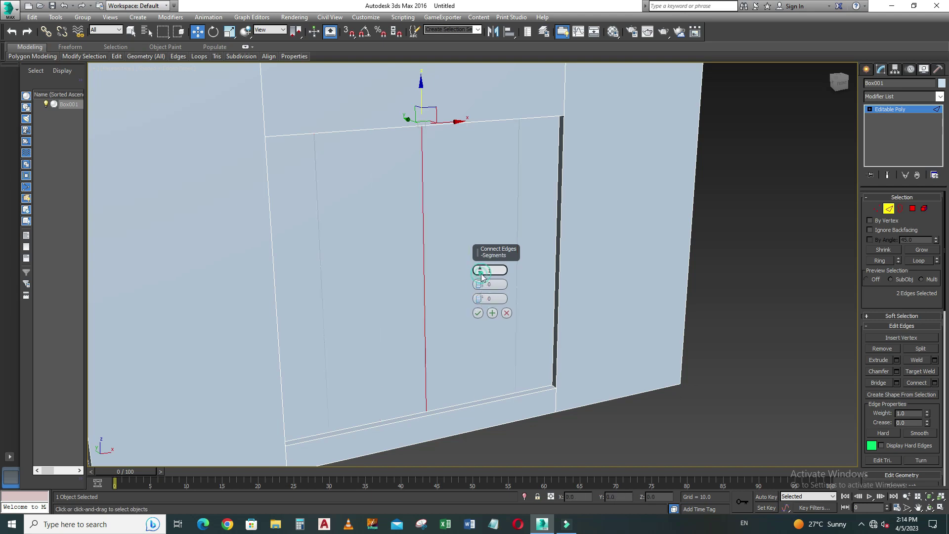
{"action": "left_click", "coordinate": [478, 313]}
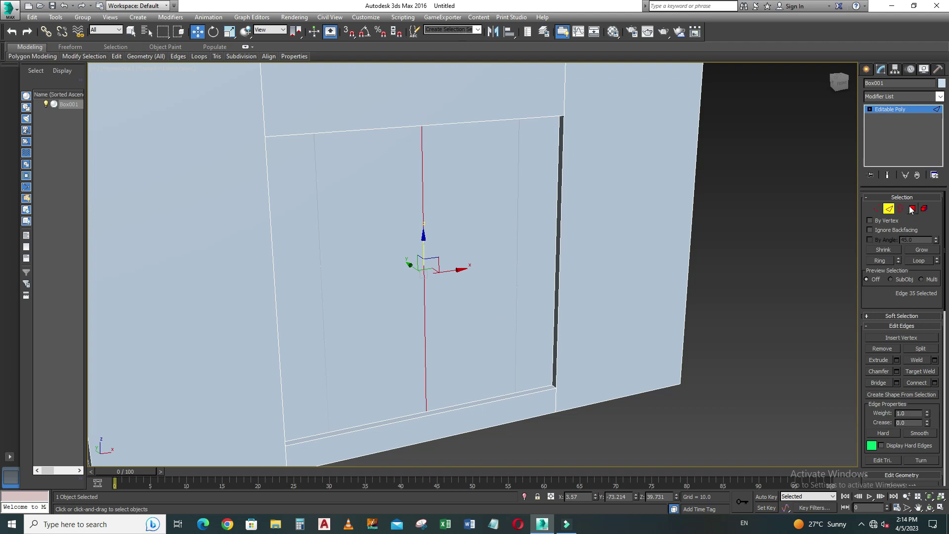
- Select the right window pane and inset it by 2
{"action": "left_click", "coordinate": [912, 209], "text": "ctrl"}
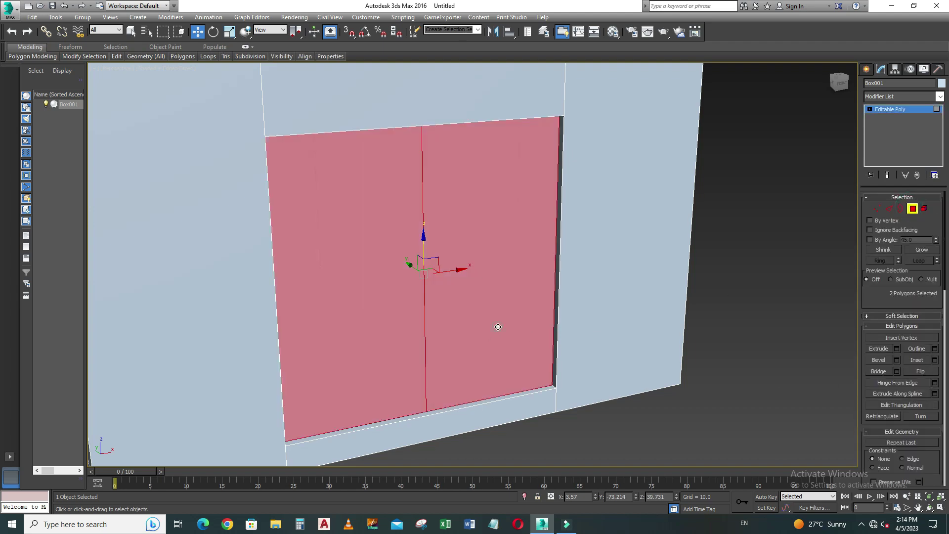
{"action": "left_click", "coordinate": [498, 327]}
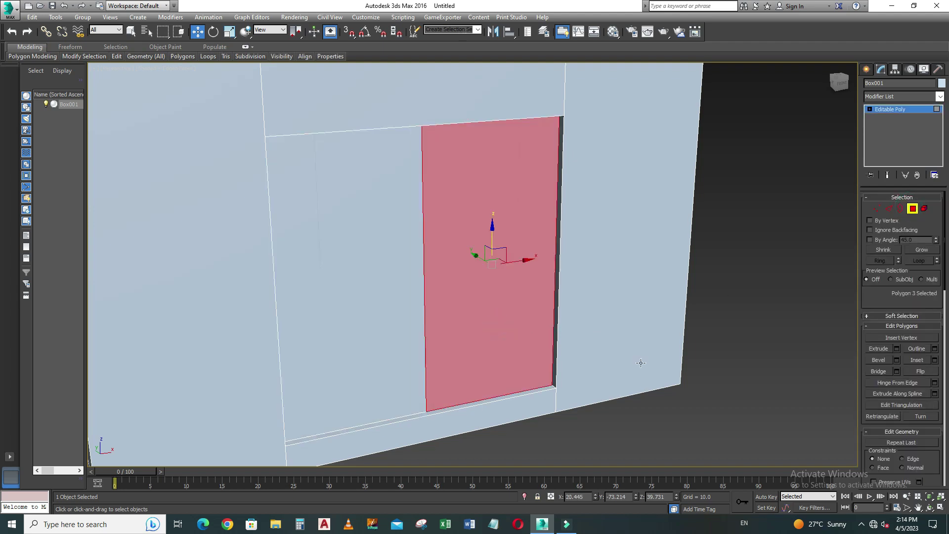
{"action": "left_click", "coordinate": [934, 359]}
{"action": "middle_click_drag", "start_coordinate": [500, 380], "coordinate": [486, 381], "text": "alt"}
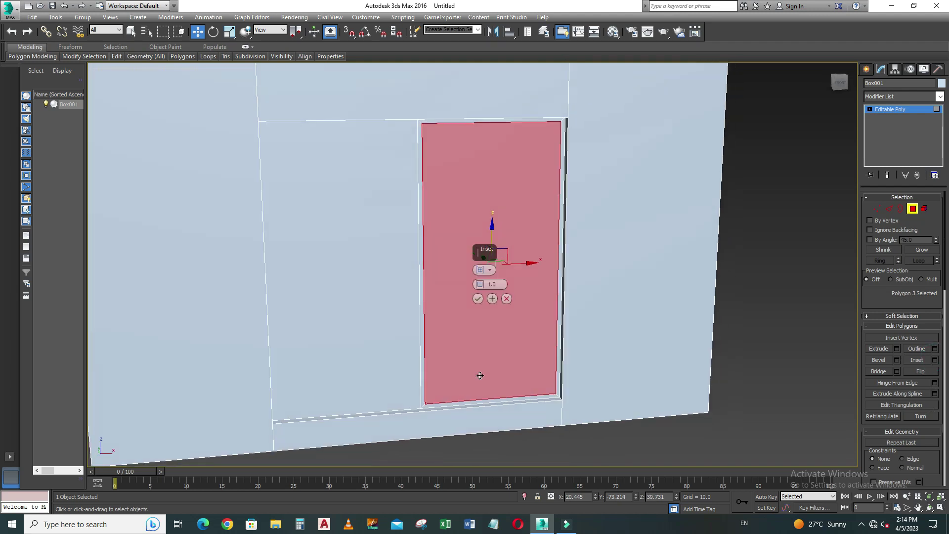
{"action": "key", "text": "Return"}
{"action": "left_click", "coordinate": [478, 299]}
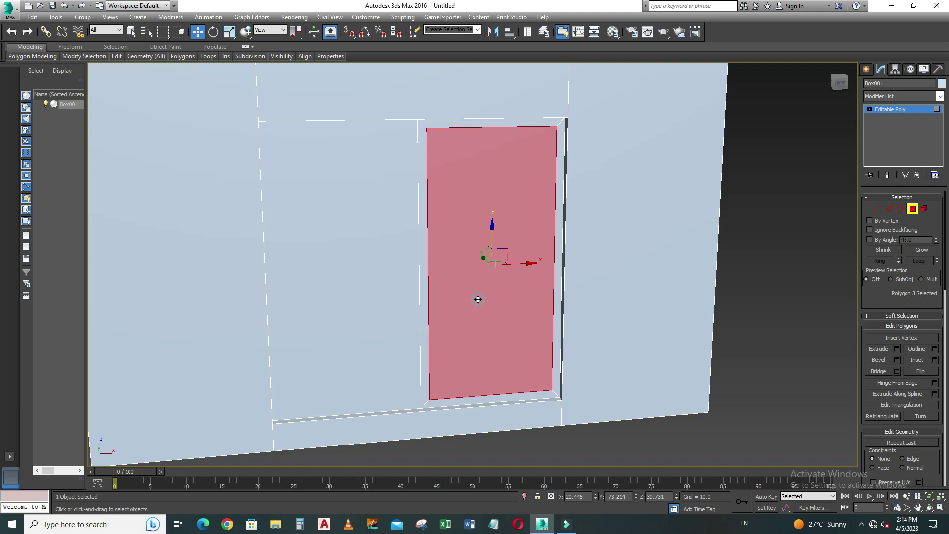
- Extrude the inset right pane -1.0 inward
{"action": "left_click", "coordinate": [896, 348]}
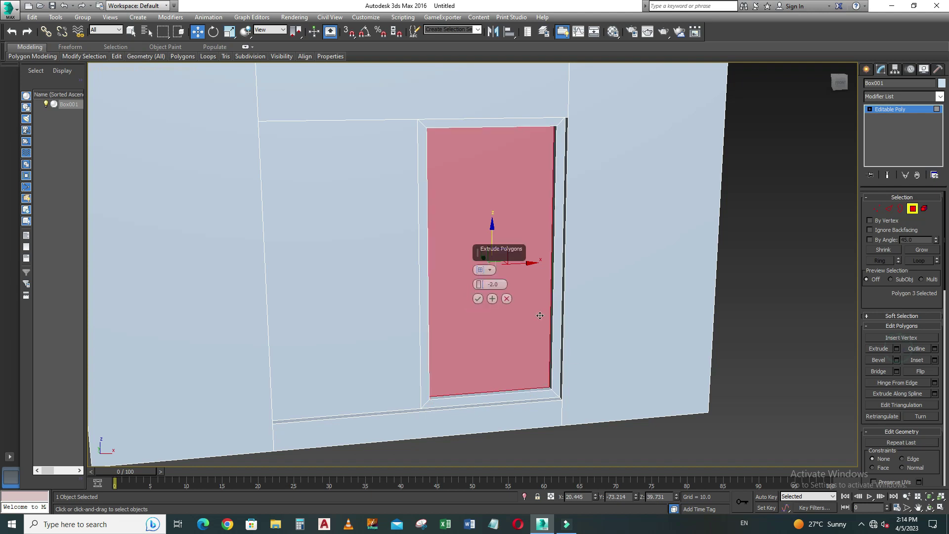
{"action": "middle_click_drag", "start_coordinate": [494, 287], "coordinate": [502, 285], "text": "alt"}
{"action": "double_click", "coordinate": [501, 285]}
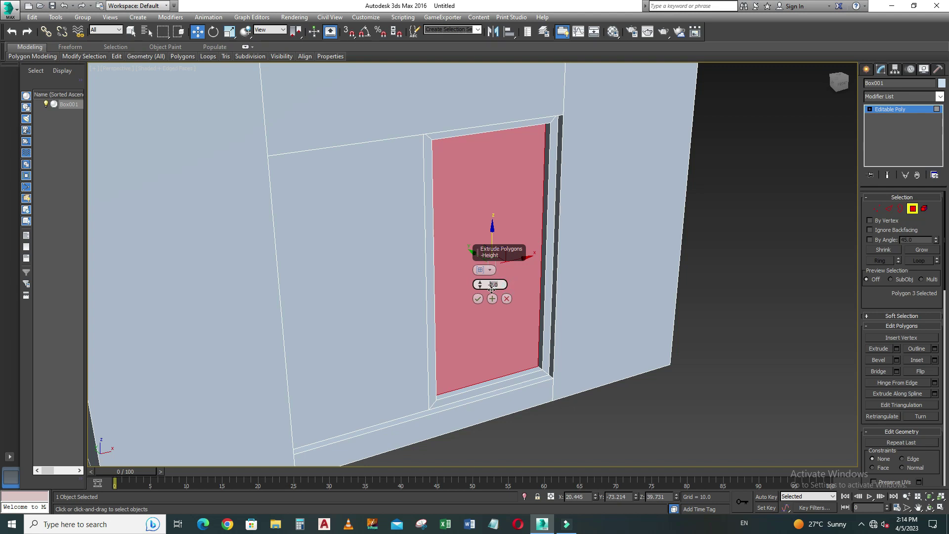
{"action": "type", "text": "-1"}
{"action": "key", "text": "Return"}
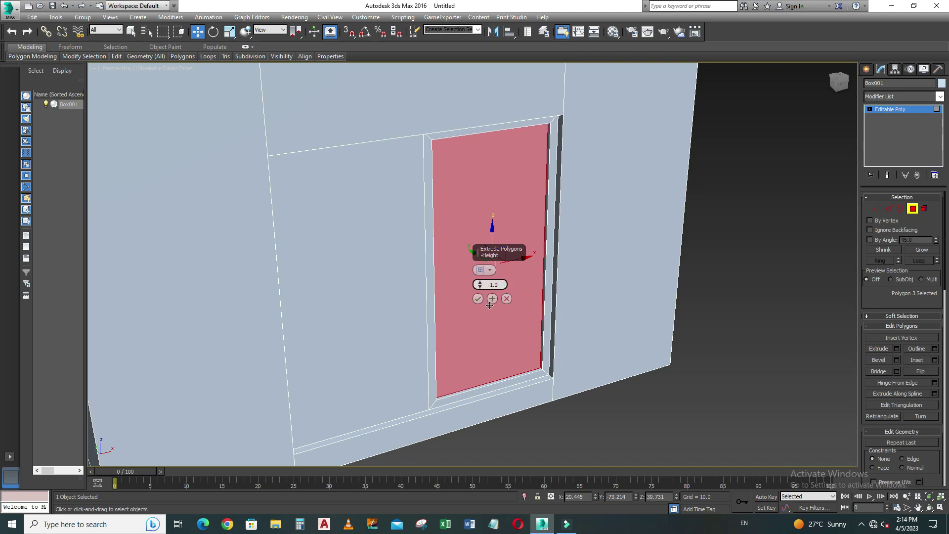
{"action": "left_click", "coordinate": [477, 298]}
- Select the left window pane and extrude it -1.0 inward
{"action": "scroll", "coordinate": [464, 336], "scroll_direction": "down", "scroll_amount": 3}
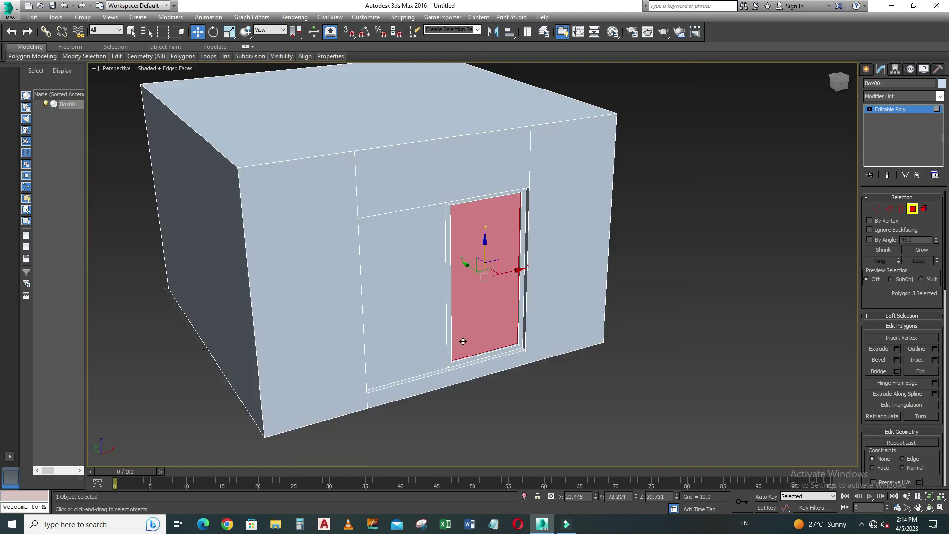
{"action": "middle_click_drag", "start_coordinate": [463, 341], "coordinate": [418, 352], "text": "alt"}
{"action": "left_click", "coordinate": [418, 352]}
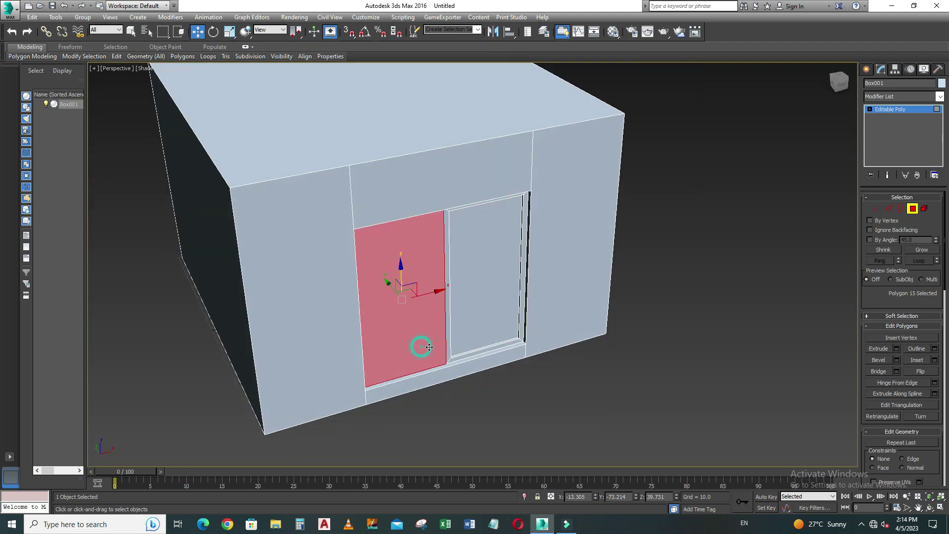
{"action": "left_click", "coordinate": [898, 349]}
{"action": "scroll", "coordinate": [490, 331], "scroll_direction": "up", "scroll_amount": 2}
{"action": "scroll", "coordinate": [508, 334], "scroll_direction": "up", "scroll_amount": 1}
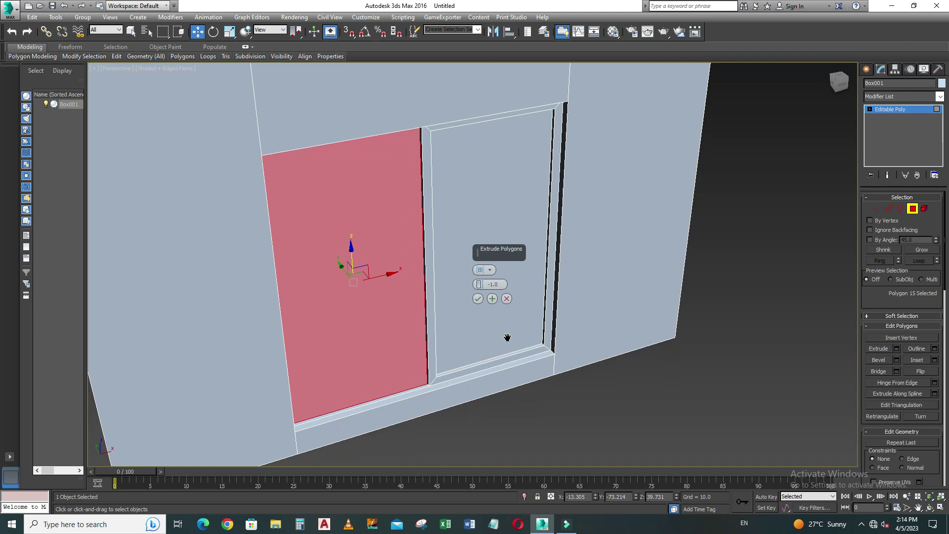
{"action": "scroll", "coordinate": [526, 336], "scroll_direction": "up", "scroll_amount": 1}
{"action": "left_click", "coordinate": [477, 299]}
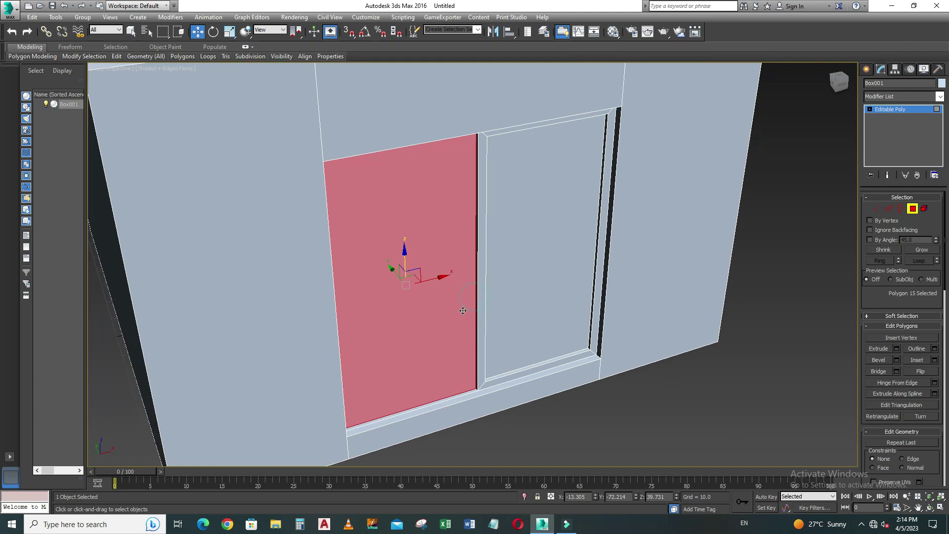
- Inset the left pane, sink it another -1.0, and add the right pane to the selection
{"action": "left_click", "coordinate": [934, 363]}
{"action": "left_click", "coordinate": [478, 297]}
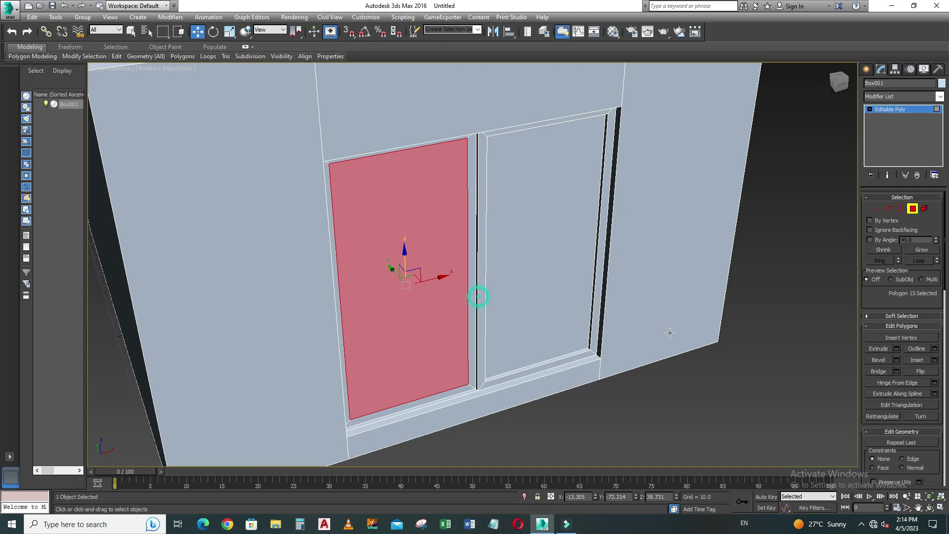
{"action": "left_click", "coordinate": [896, 348]}
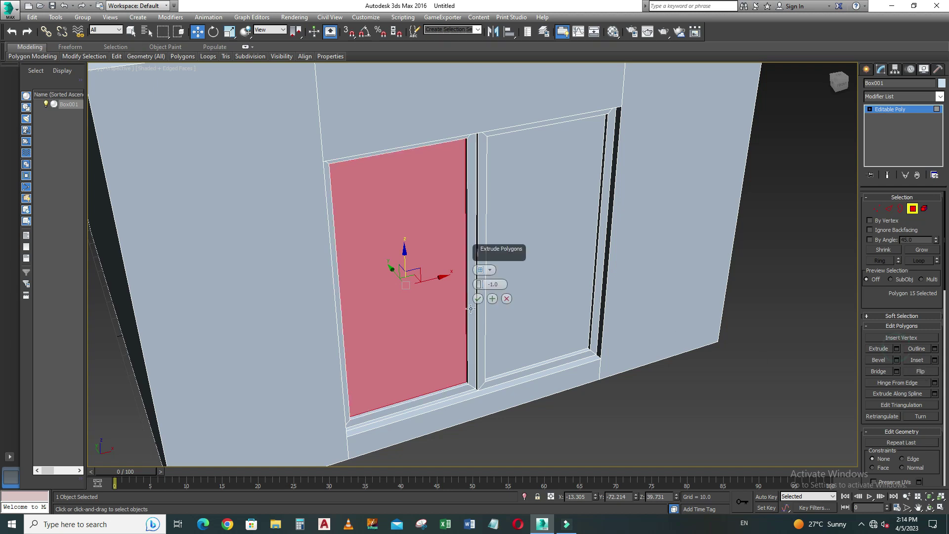
{"action": "left_click", "coordinate": [478, 299]}
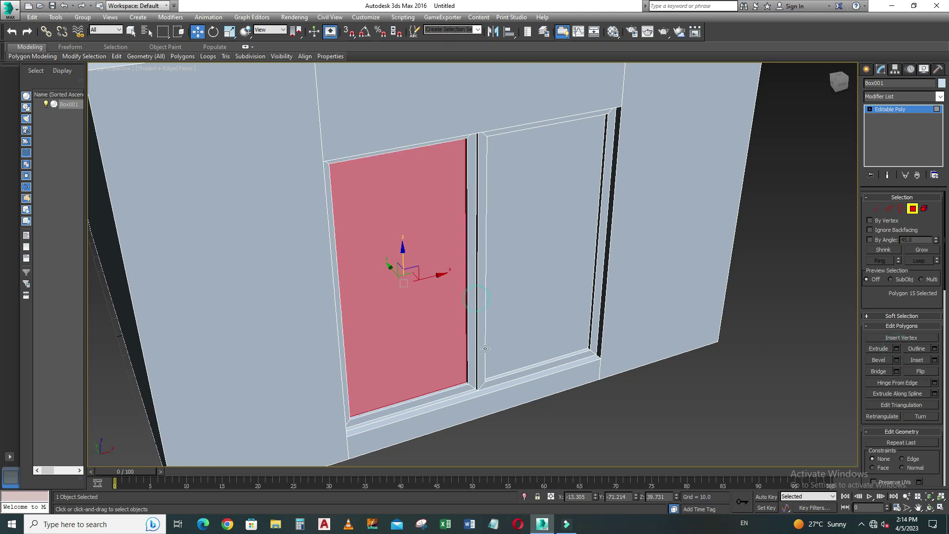
{"action": "middle_click_drag", "start_coordinate": [478, 300], "coordinate": [482, 333], "text": "alt"}
{"action": "left_click", "coordinate": [511, 299], "text": "ctrl"}
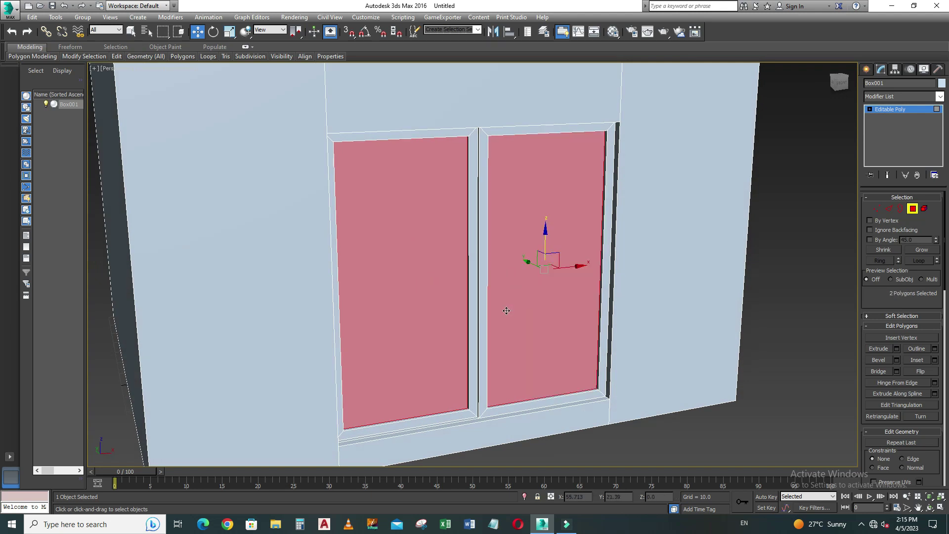
- In the first material slot, set Diffuse to light blue (119,127,187) and Opacity to 47
{"action": "key", "text": "m"}
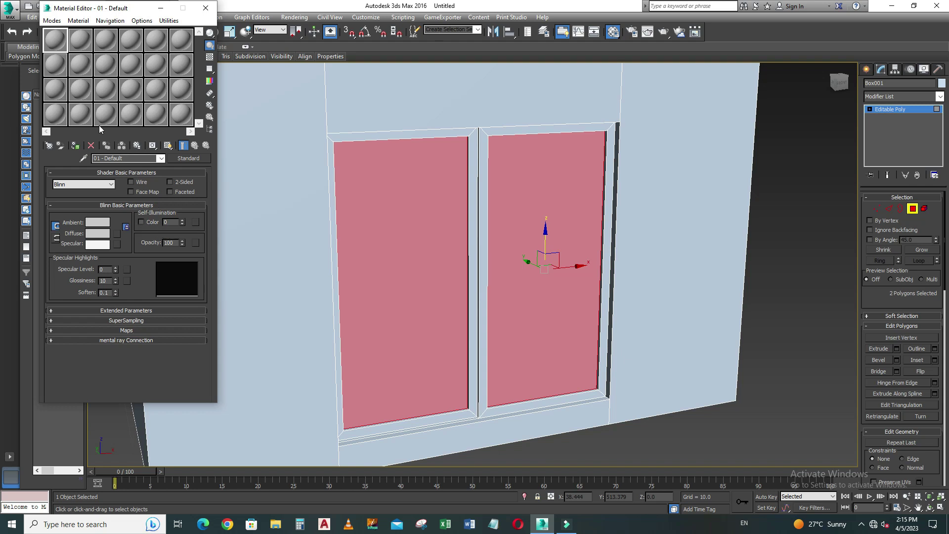
{"action": "left_click", "coordinate": [57, 40]}
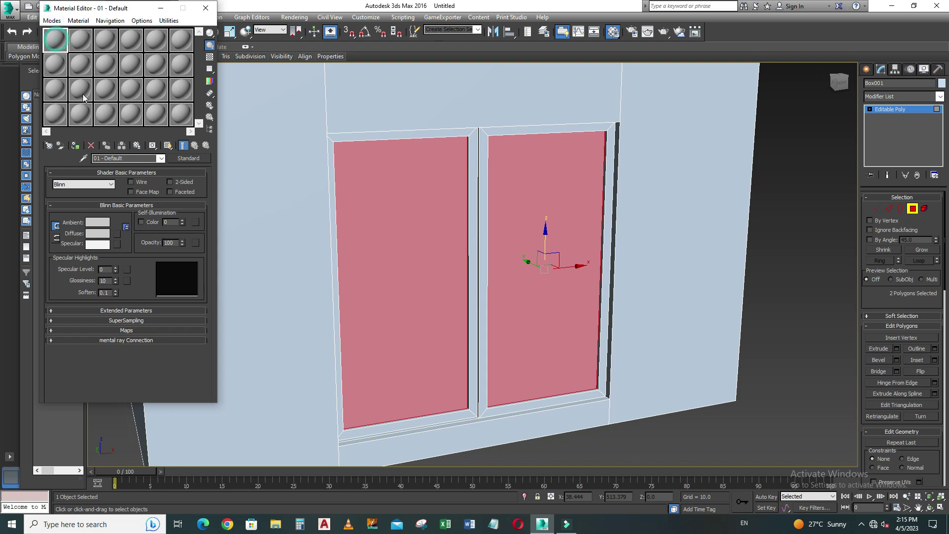
{"action": "left_click", "coordinate": [105, 232]}
{"action": "left_click_drag", "start_coordinate": [200, 140], "coordinate": [251, 103]}
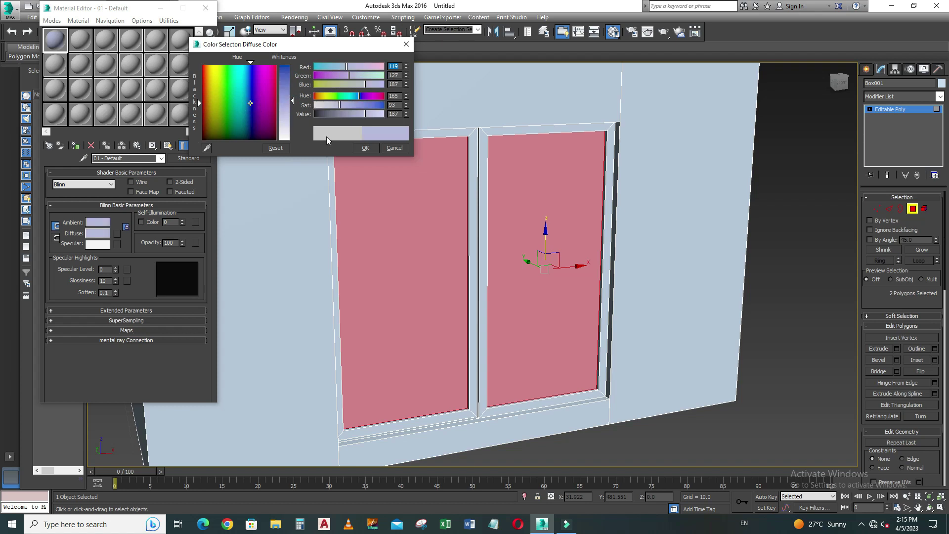
{"action": "left_click", "coordinate": [363, 149]}
{"action": "left_click_drag", "start_coordinate": [183, 245], "coordinate": [185, 264]}
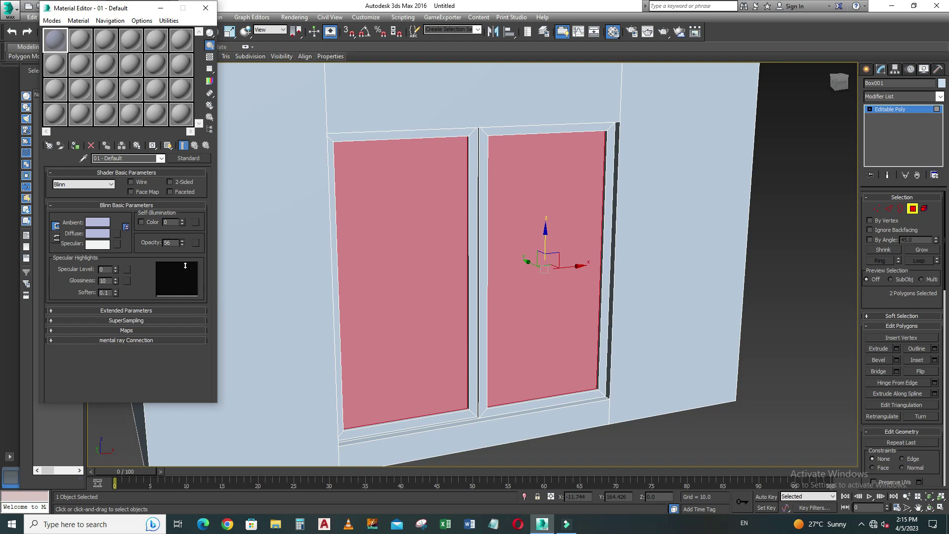
- Assign the 47-opacity blue material to both window panes, then close the Material Editor
{"action": "left_click", "coordinate": [75, 145]}
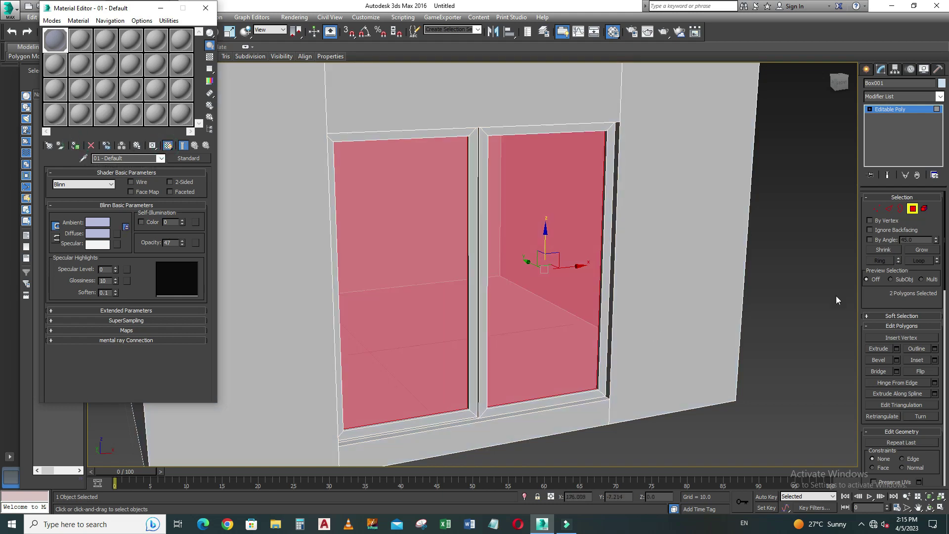
{"action": "left_click", "coordinate": [809, 274]}
{"action": "mouse_move", "coordinate": [442, 381]}
{"action": "middle_mouse_down"}
{"action": "mouse_move", "coordinate": [476, 330]}
{"action": "mouse_move", "coordinate": [465, 334]}
{"action": "middle_mouse_up"}
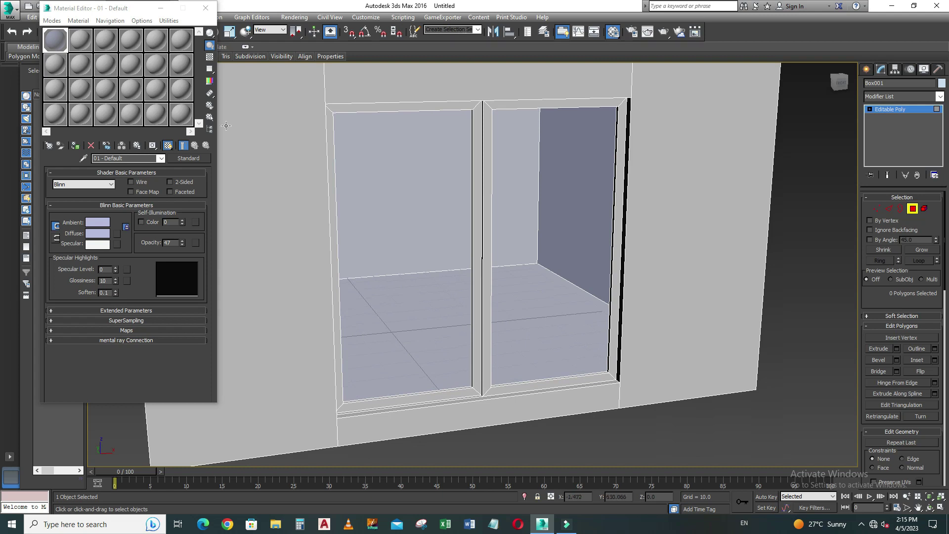
{"action": "left_click", "coordinate": [206, 8]}
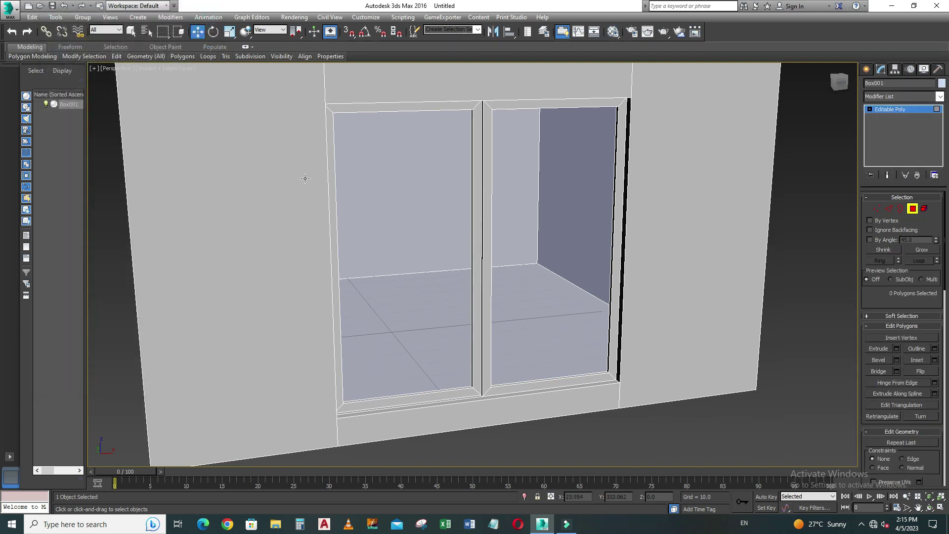